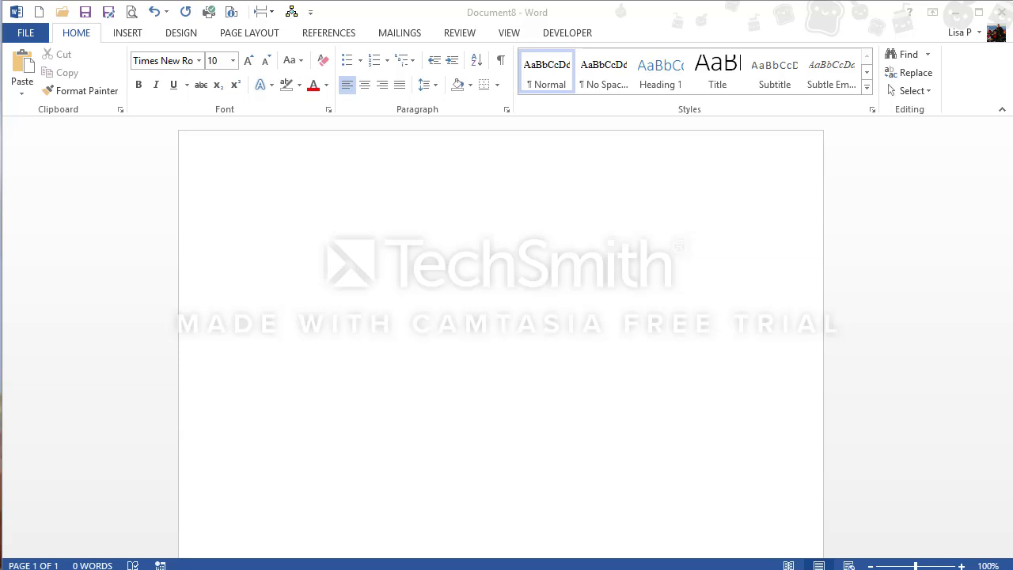
Step: Show the ruler and turn on the display of paragraph marks and other formatting symbols
click(512, 32)
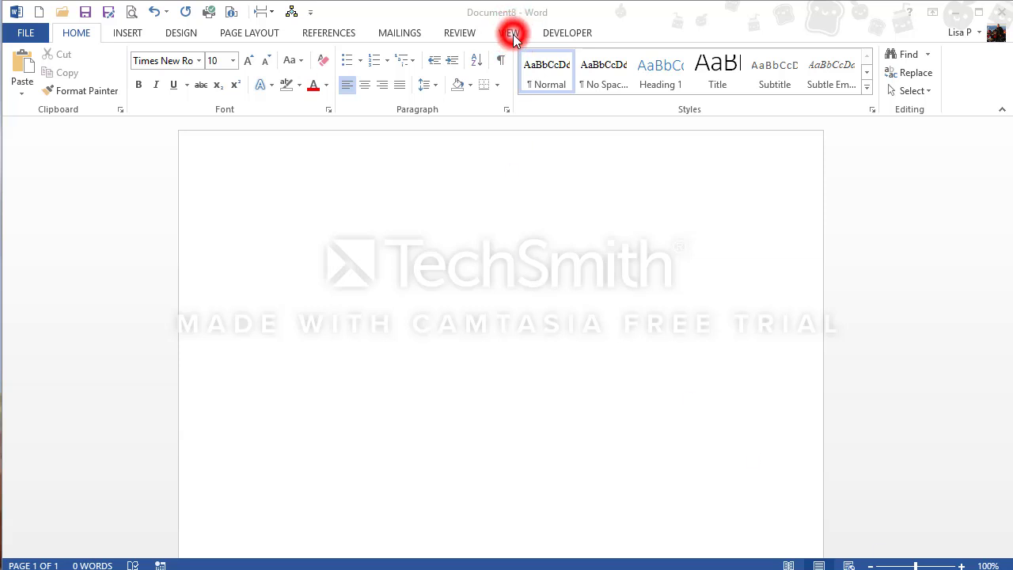
click(511, 34)
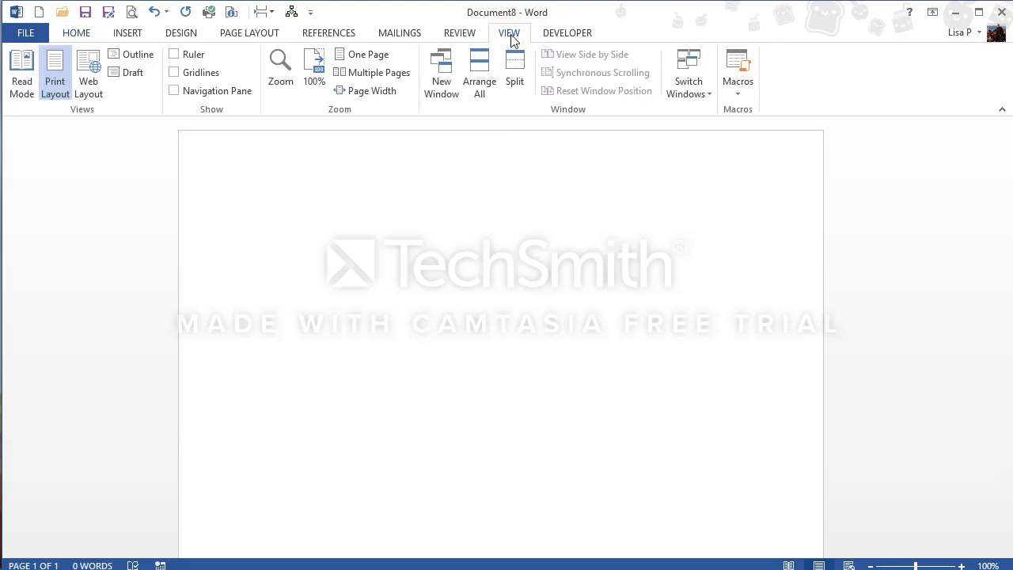
click(174, 55)
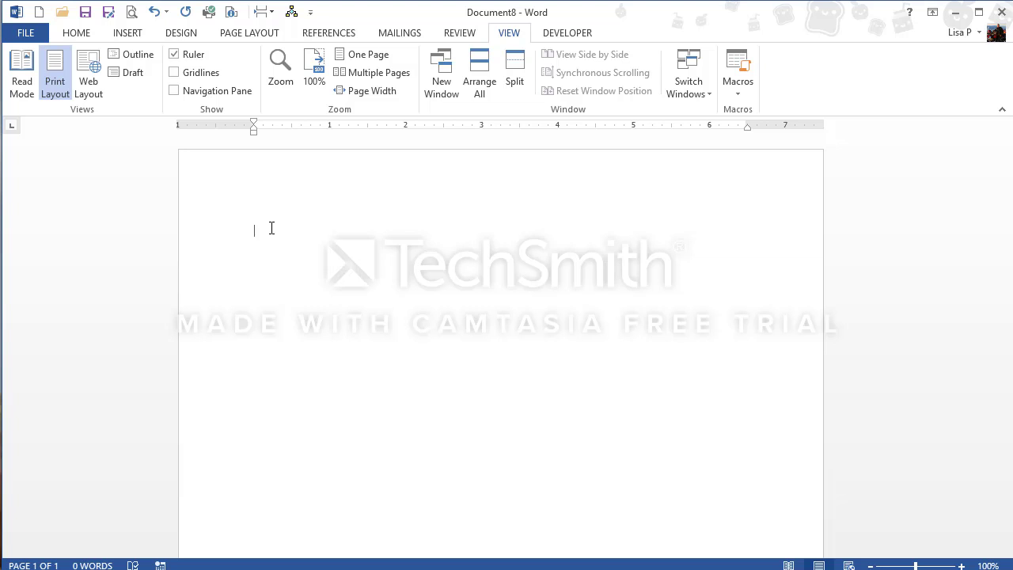
click(76, 35)
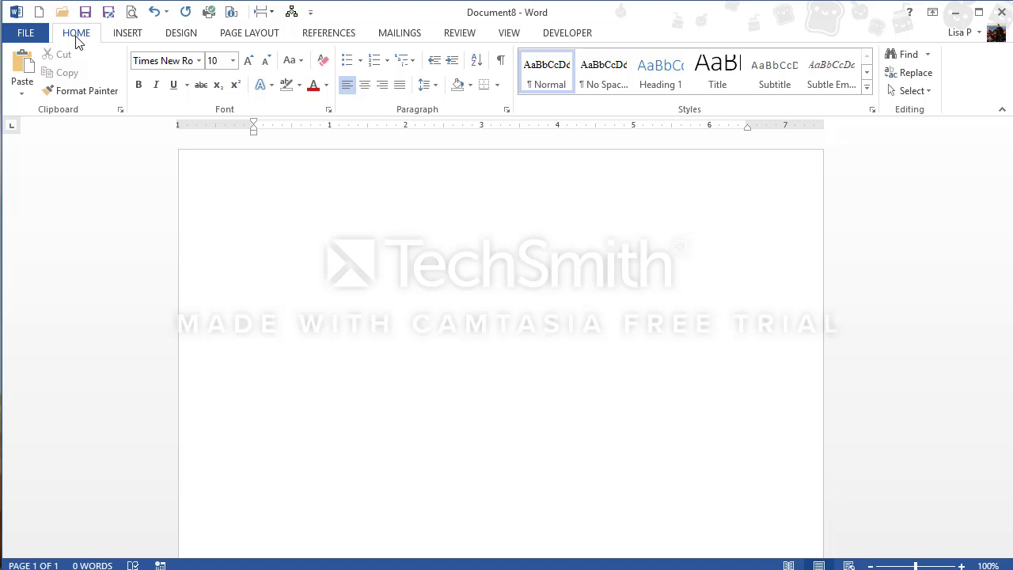
click(504, 62)
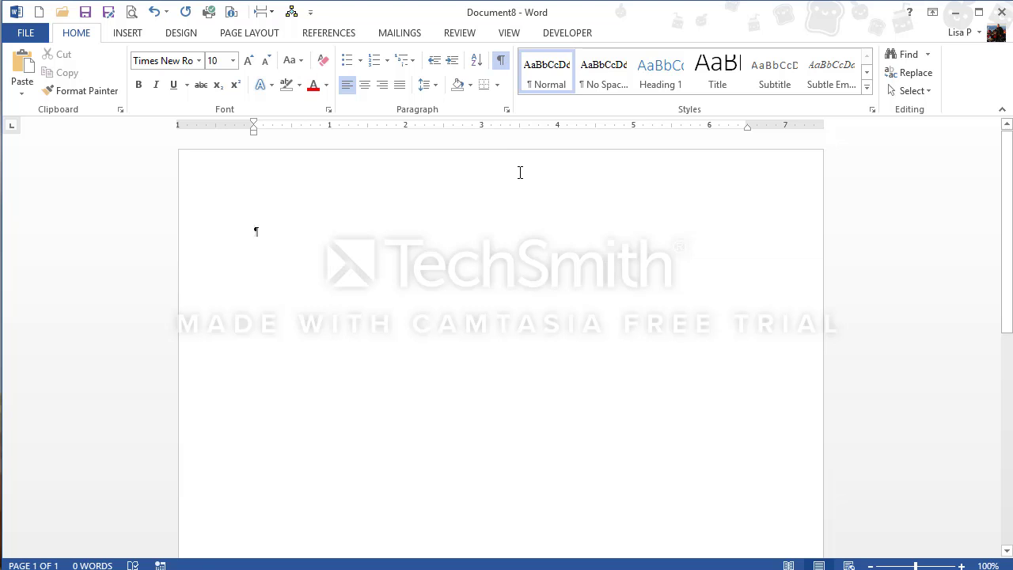
Step: Insert two empty paragraphs and a few spaces in the blank document, and delete them again
key(Return)
key(Return)
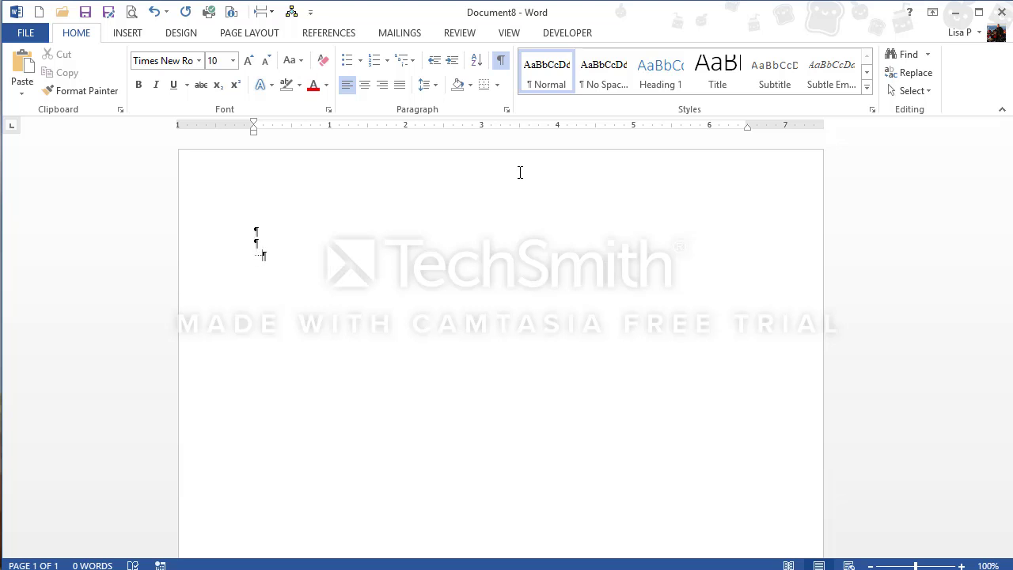
key(BackSpace)
key(BackSpace)
key(BackSpace)
key(BackSpace)
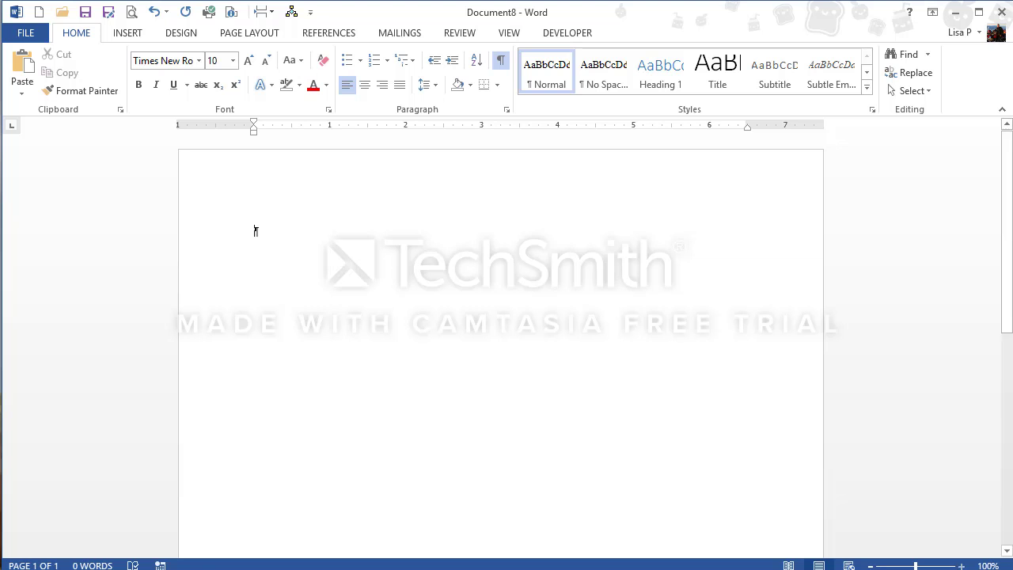
Step: Indent the first line with eleven tab characters and enter the date November 6, 2018
click(962, 565)
click(961, 565)
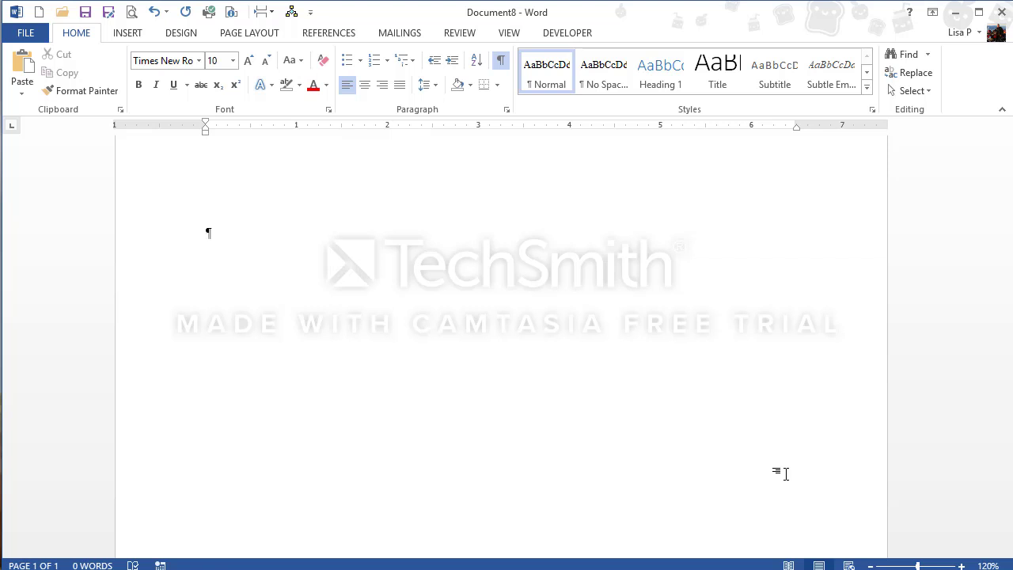
key(Tab)
key(Tab)
key(Tab)
key(Tab)
key(Tab)
key(Tab)
key(Tab)
key(Tab)
key(Tab)
key(Tab)
key(Tab)
text(November 6)
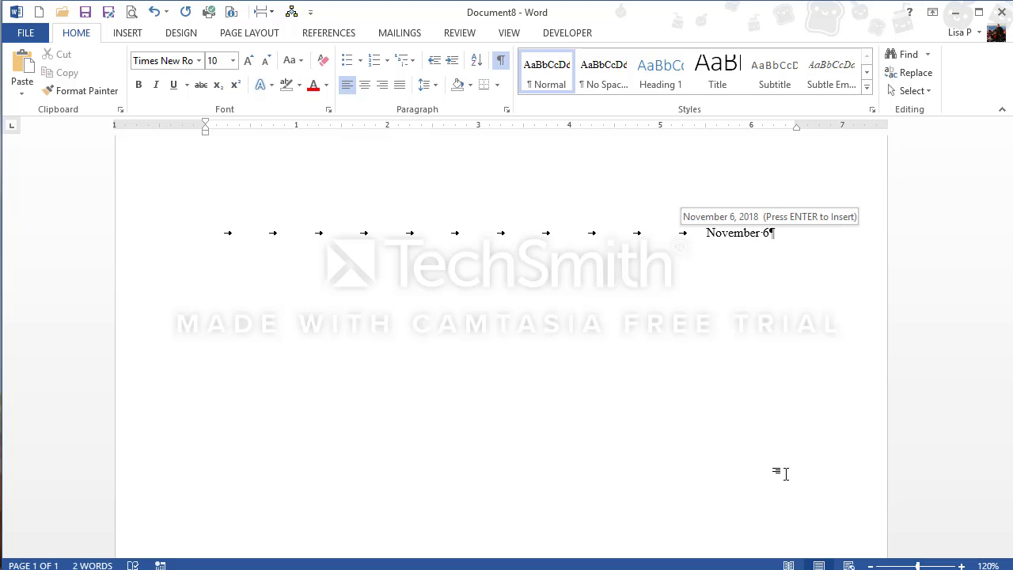
text(, 201)
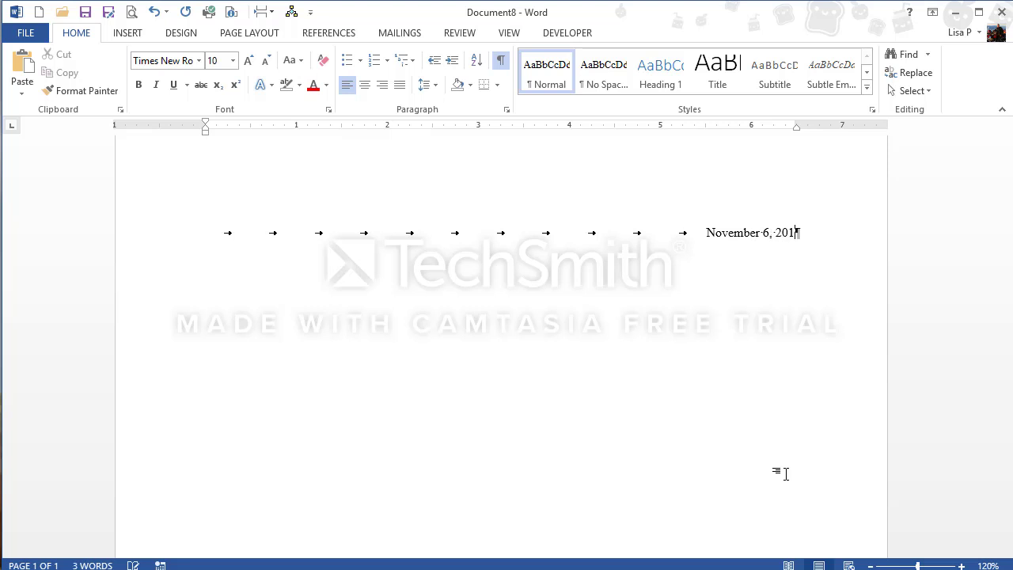
text(8)
Step: Delete all the tab characters in front of the date
click(706, 231)
key(BackSpace)
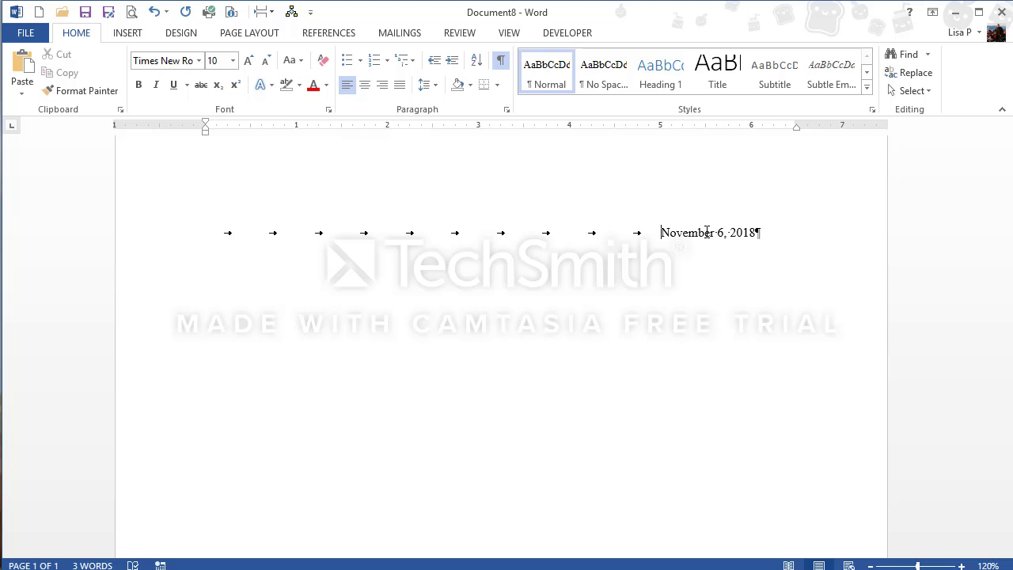
key(BackSpace)
key(BackSpace)
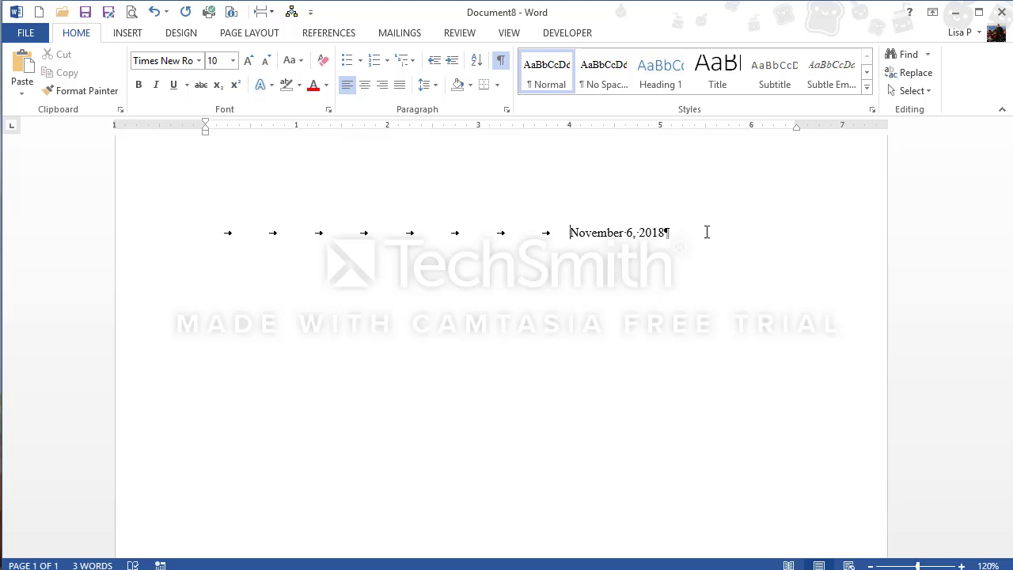
drag(566, 232, 224, 237)
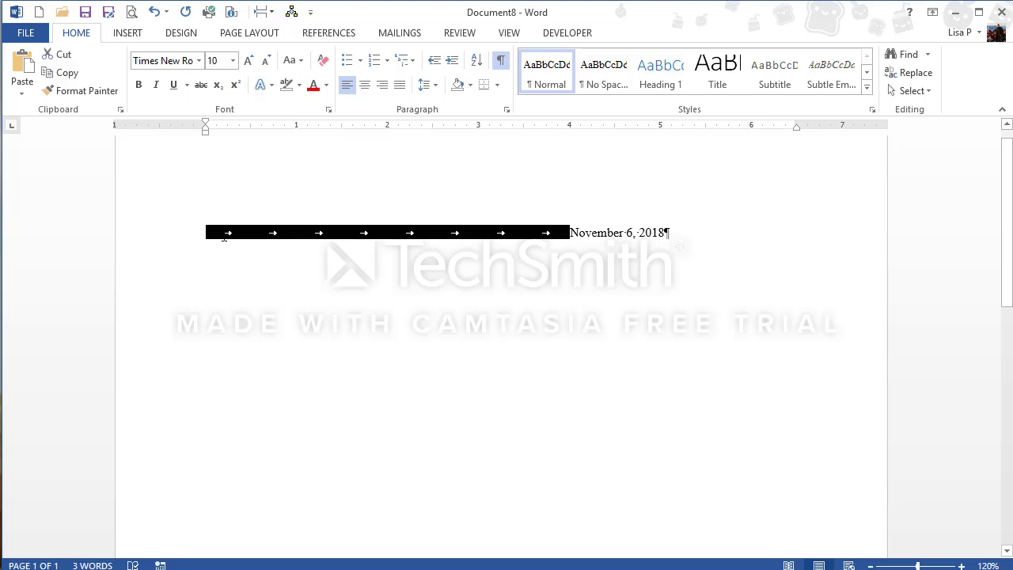
key(Delete)
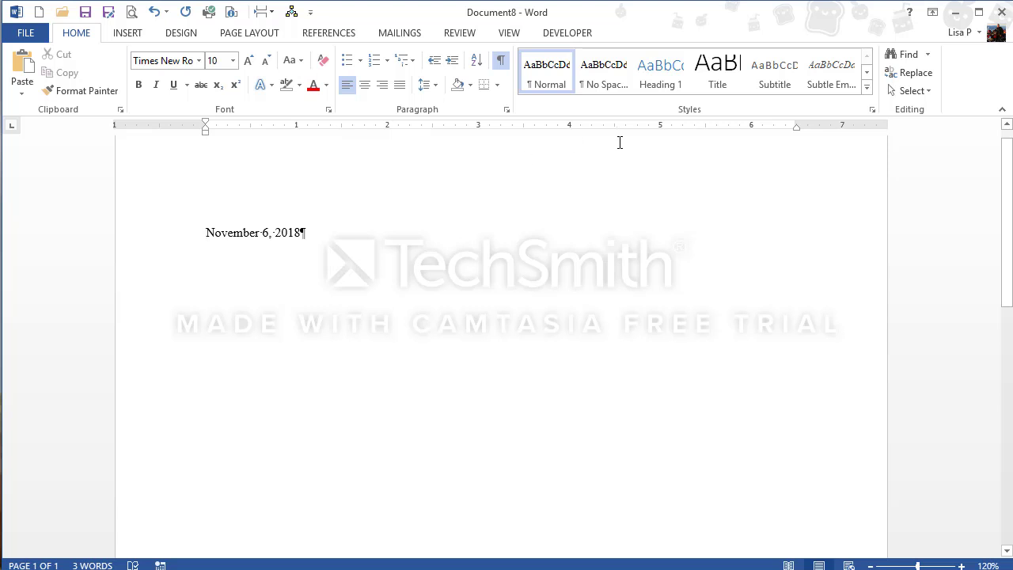
Step: Set a left tab stop at 5 inches on the ruler and move the date to it with a single tab
click(662, 128)
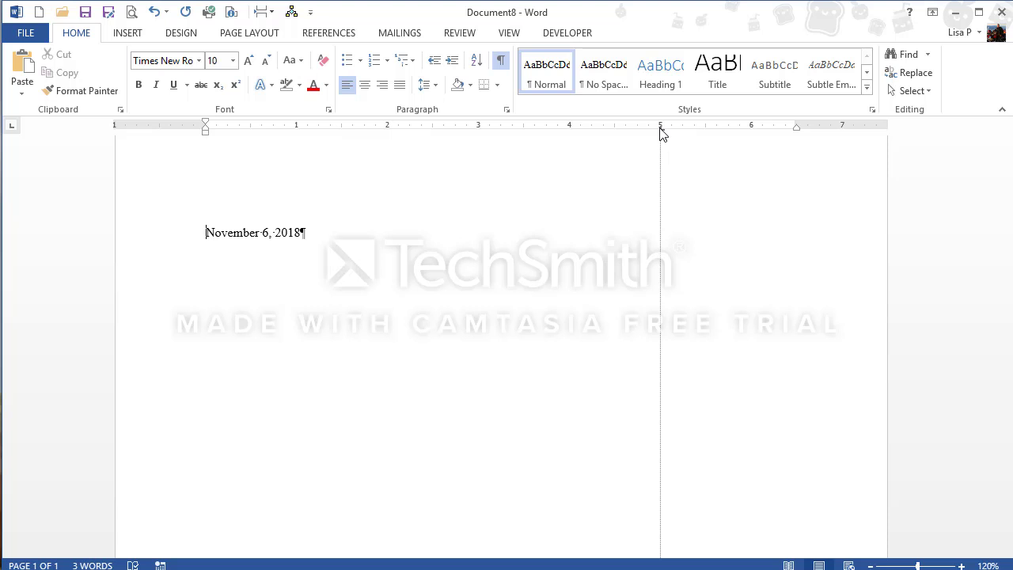
drag(660, 130, 661, 130)
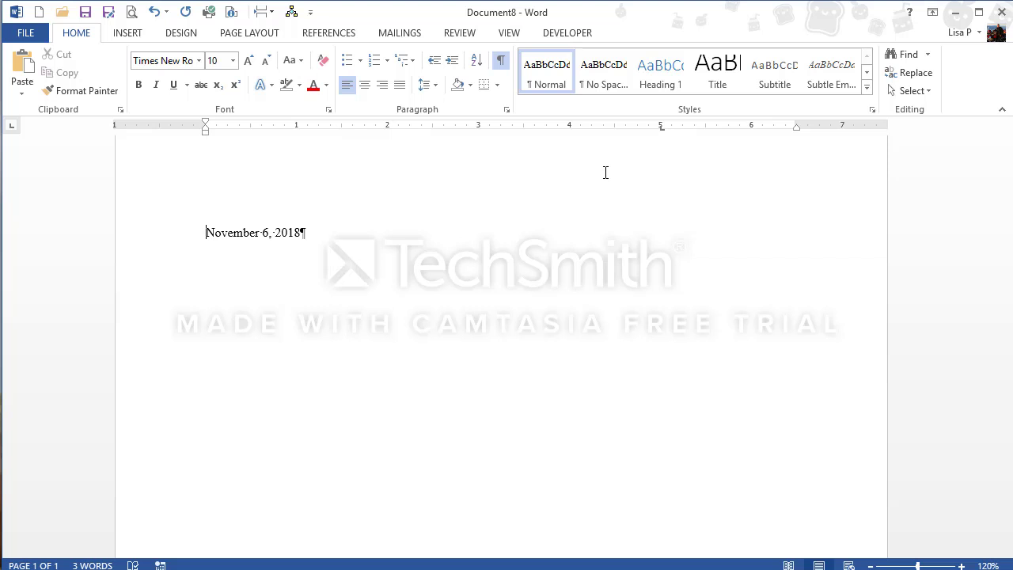
key(Tab)
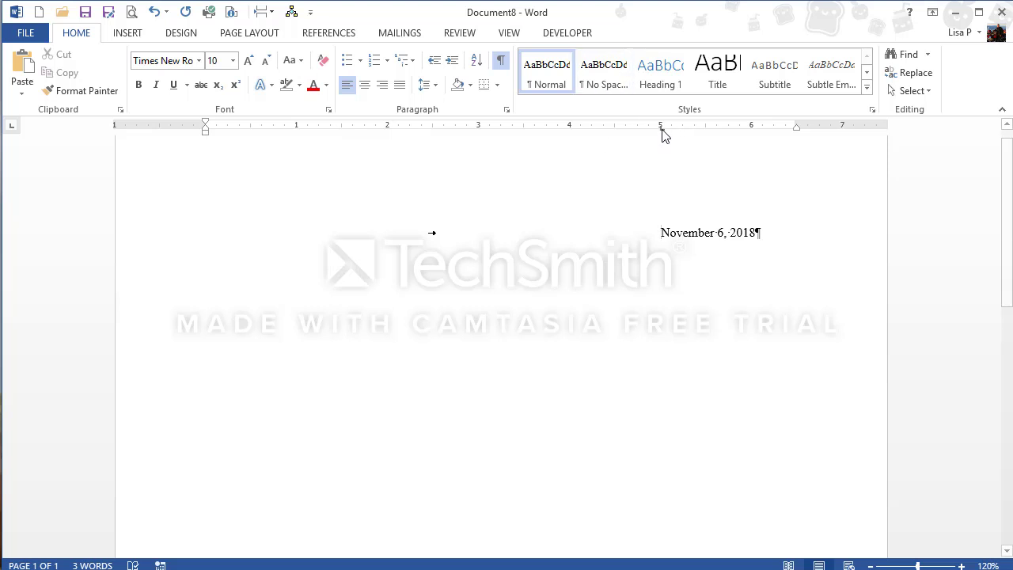
mouse_move(664, 132)
mouse_down()
mouse_move(590, 131)
mouse_move(730, 132)
mouse_move(661, 129)
mouse_up()
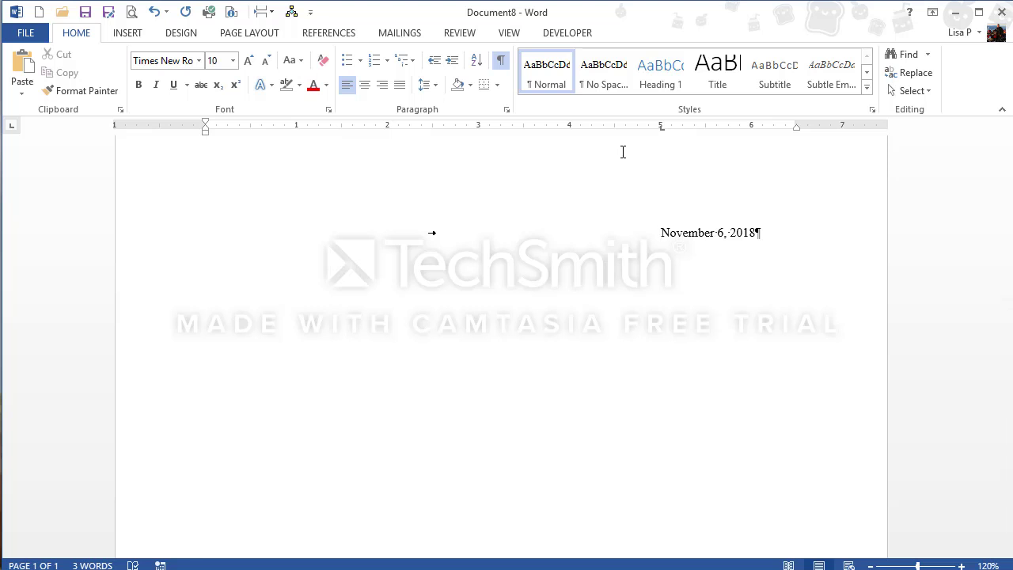
Step: Add a left tab stop at about 1.6 inches and enter a street address there, with another tab before the date
click(348, 130)
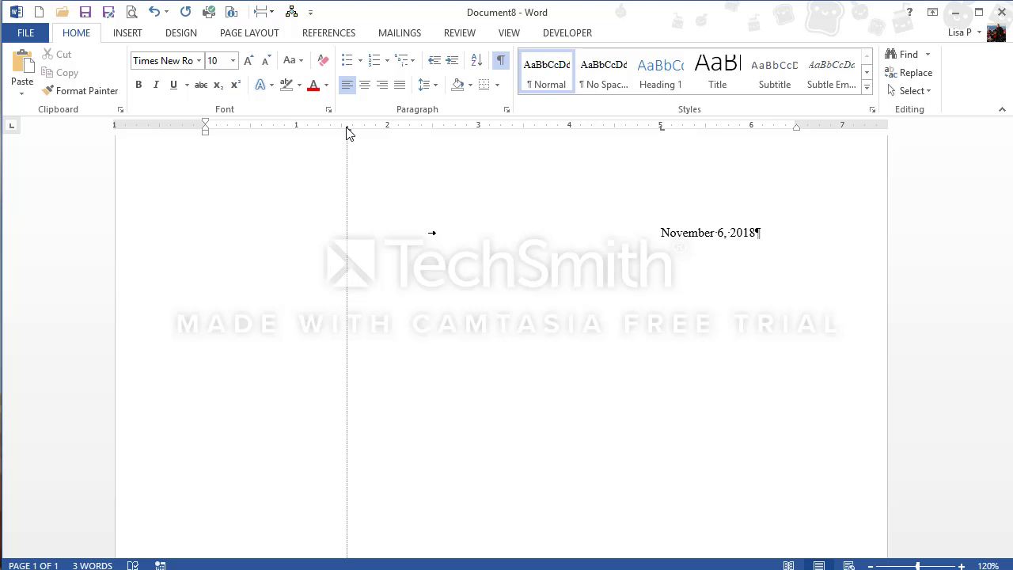
drag(347, 127, 346, 126)
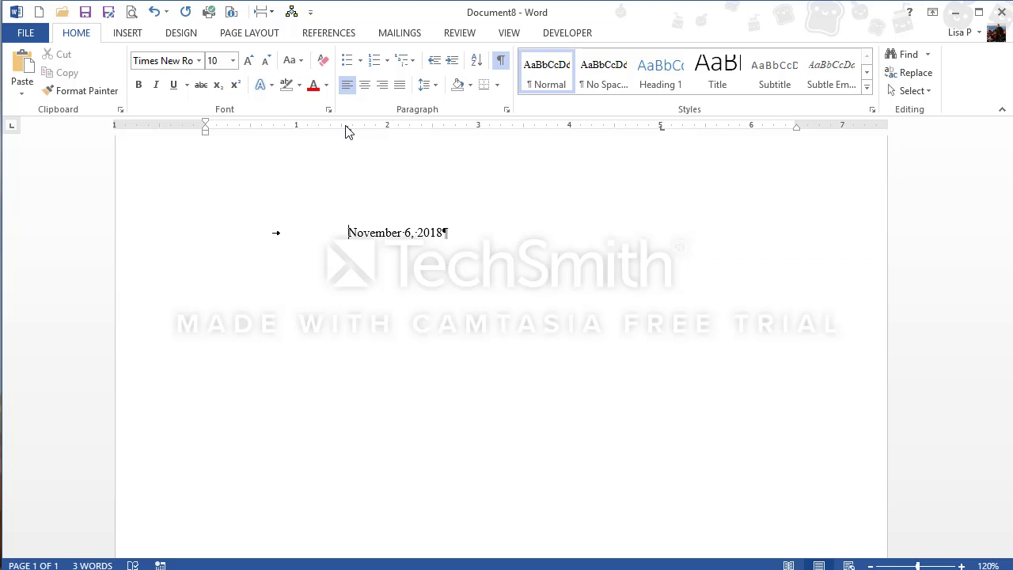
key(Tab)
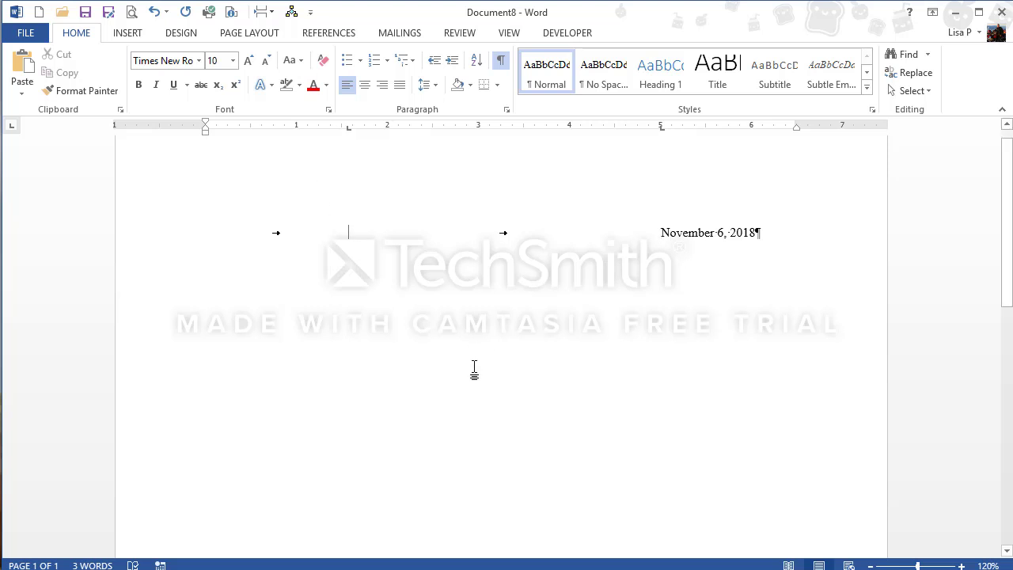
text(82 Se)
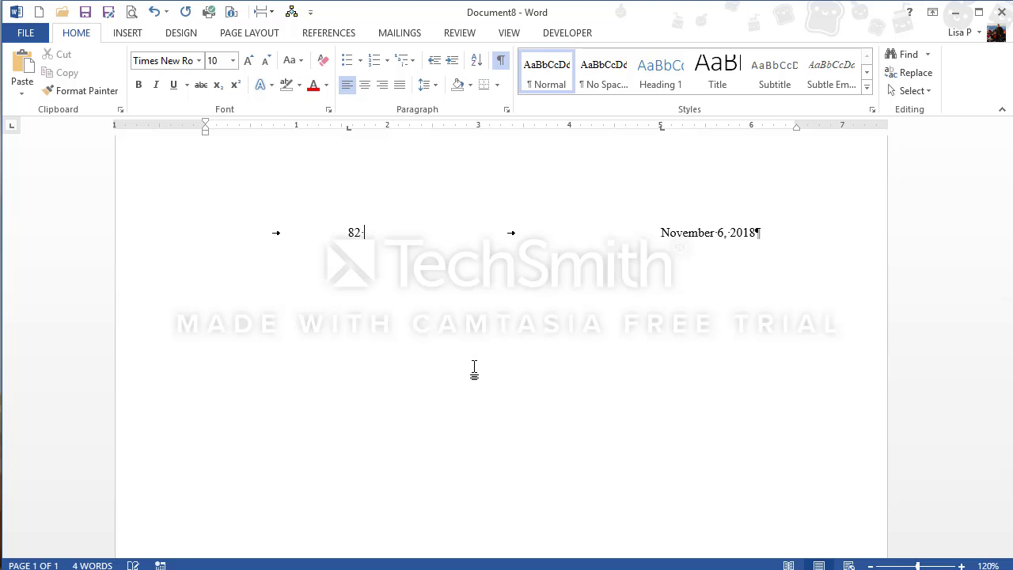
text(cond St)
Step: Remove the 5-inch tab stop from the ruler for the address and date line
drag(663, 128, 661, 130)
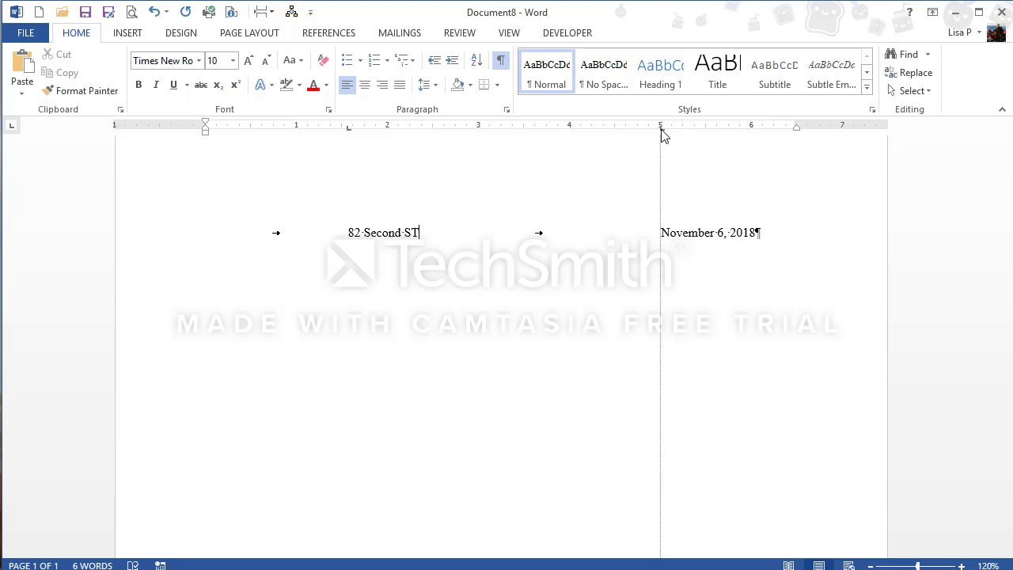
drag(663, 135, 663, 135)
drag(662, 171, 659, 169)
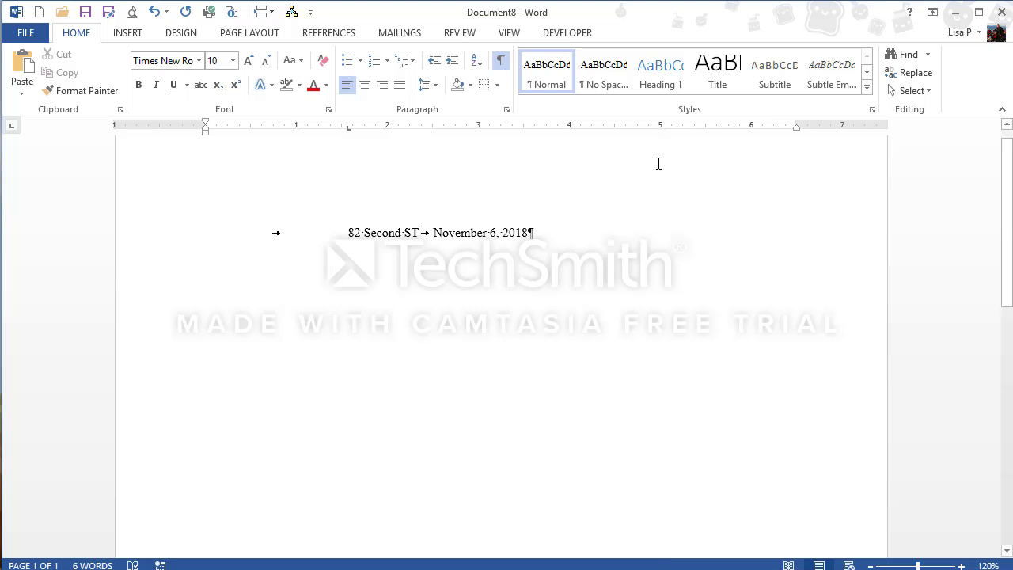